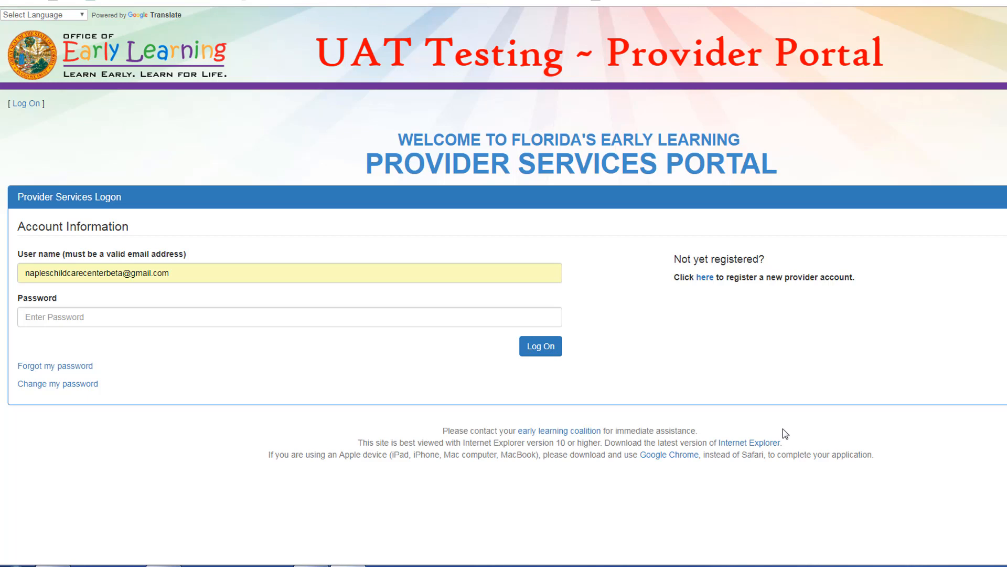
- Log on to the provider account with the account password
left_click(397, 322)
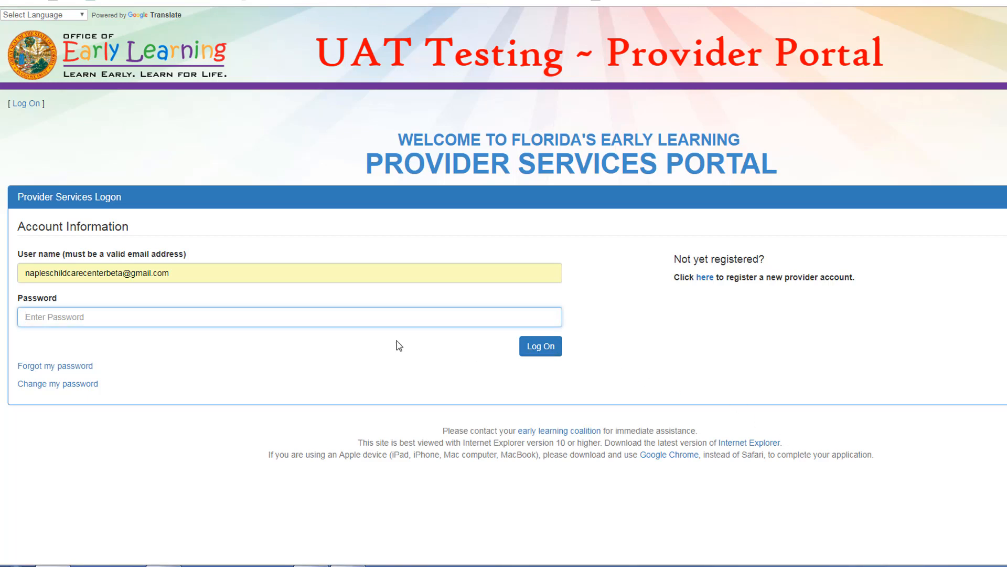
type("•••••••••")
key("Return")
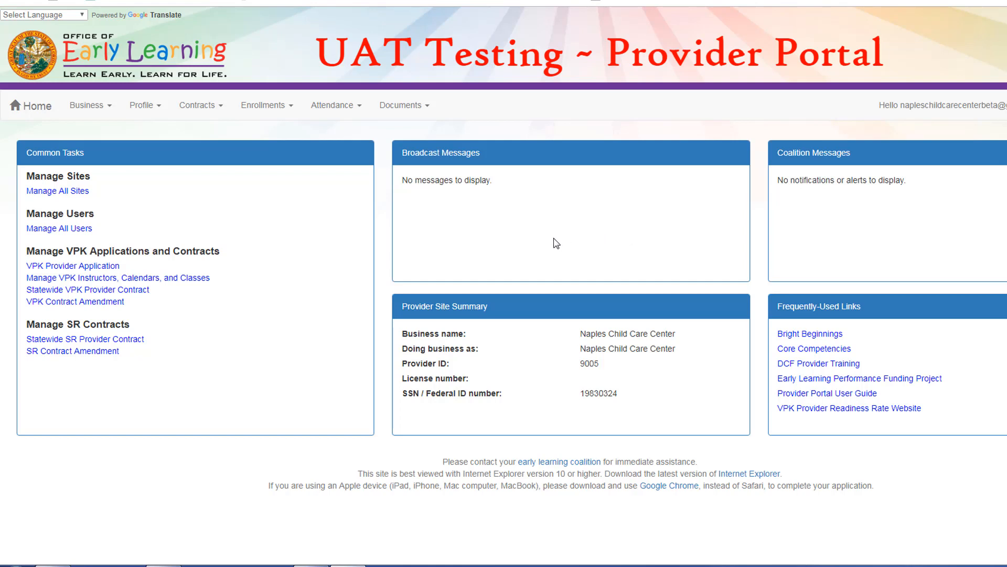
left_click(159, 110)
left_click(163, 129)
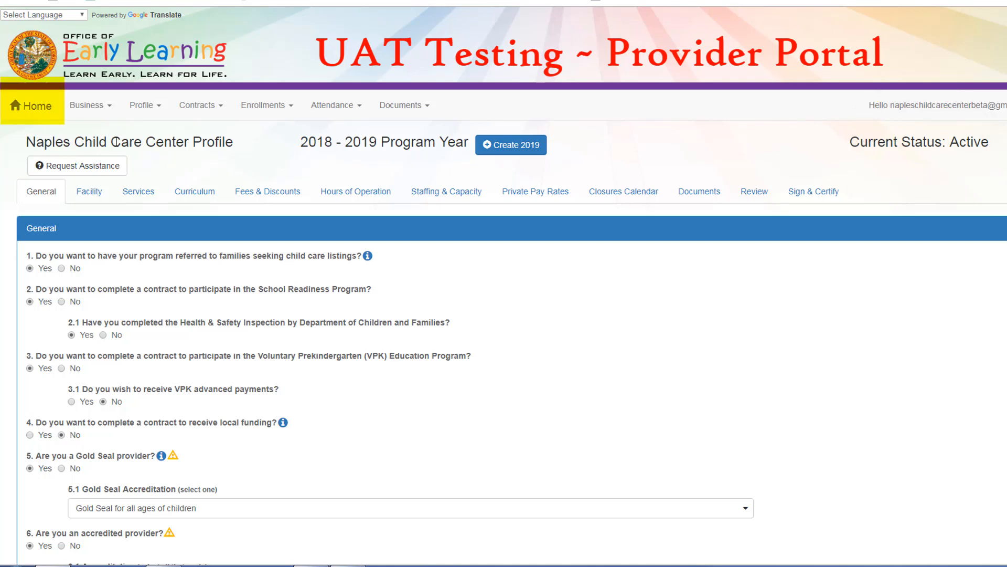
left_click(28, 116)
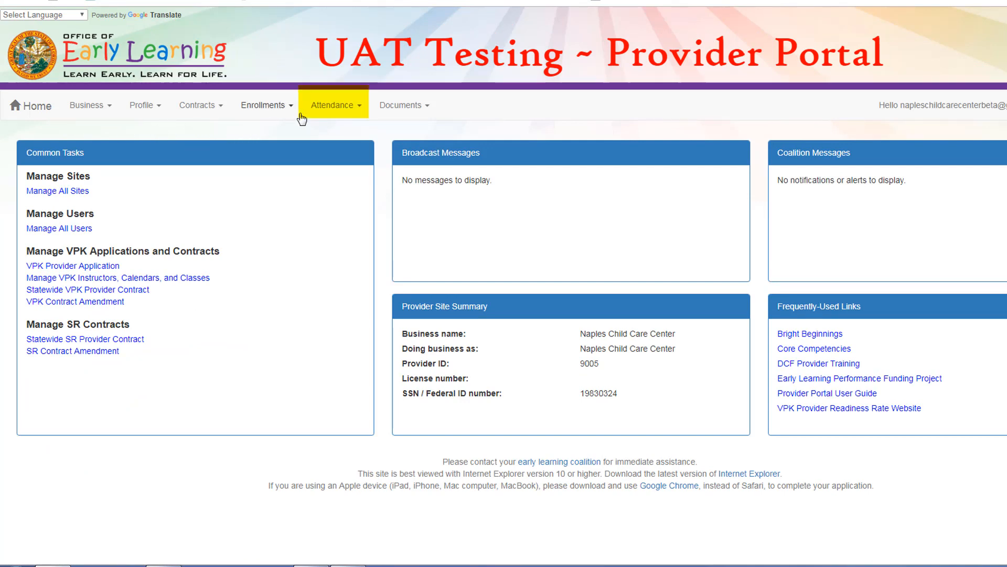
- Open Manage SR Attendance for the 1/1/2019 to 1/31/2019 service period, listing 3 enrolled children
left_click(331, 107)
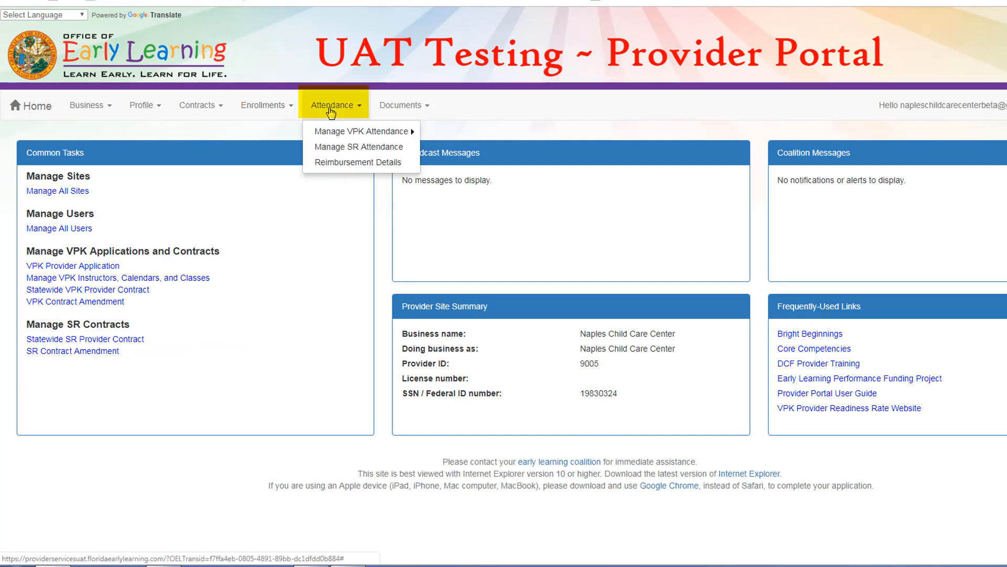
left_click(324, 148)
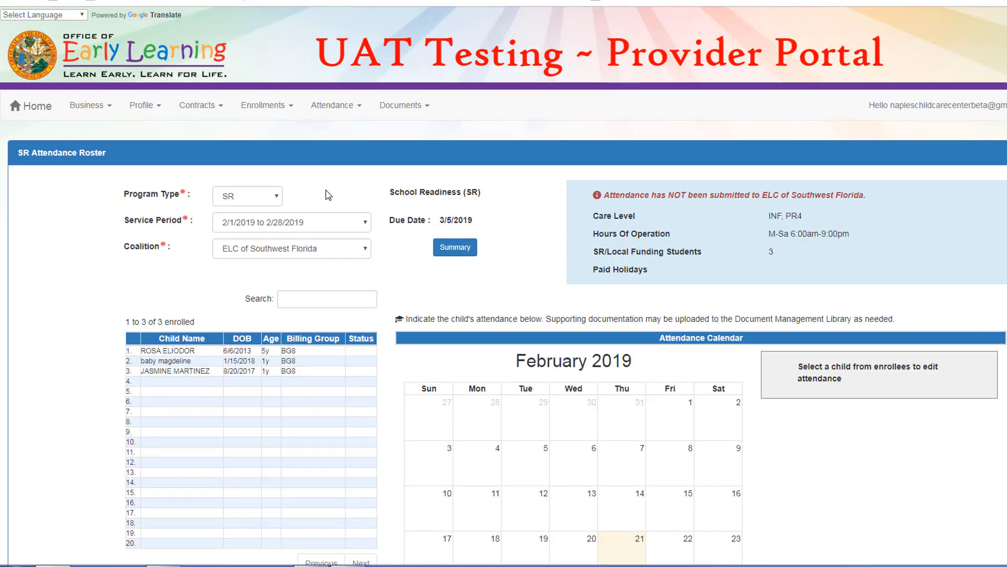
scroll(325, 189, "down", 1)
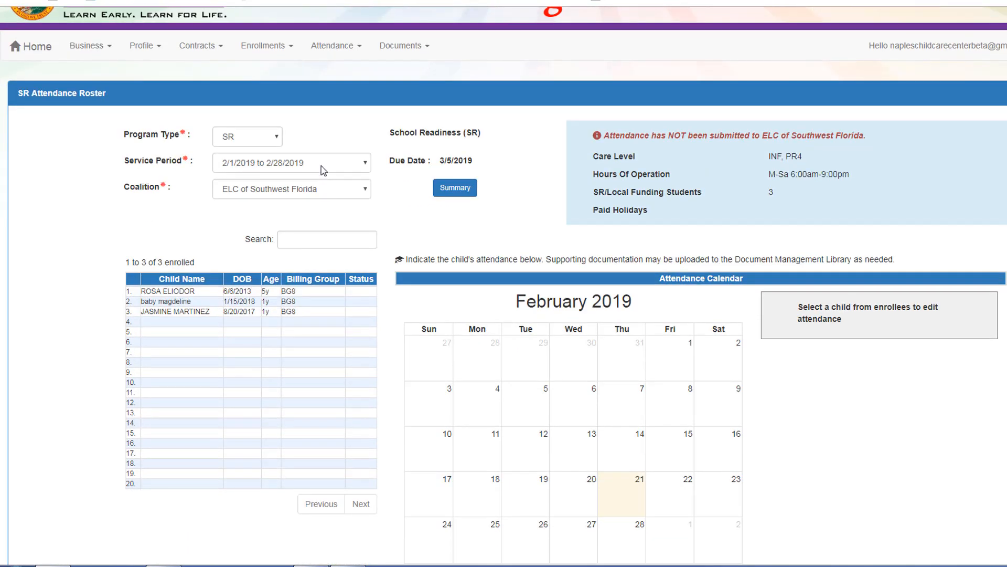
left_click(323, 166)
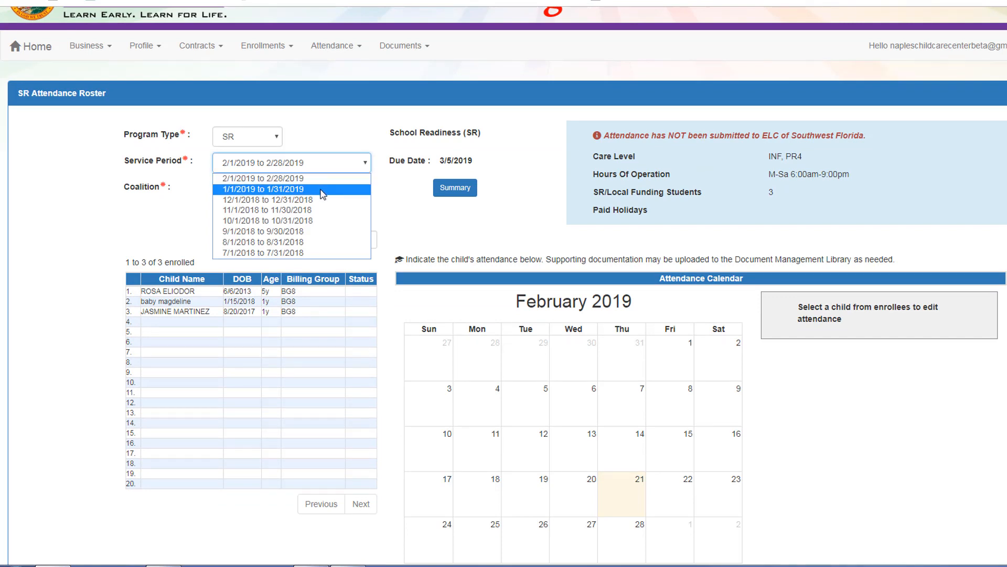
left_click(322, 190)
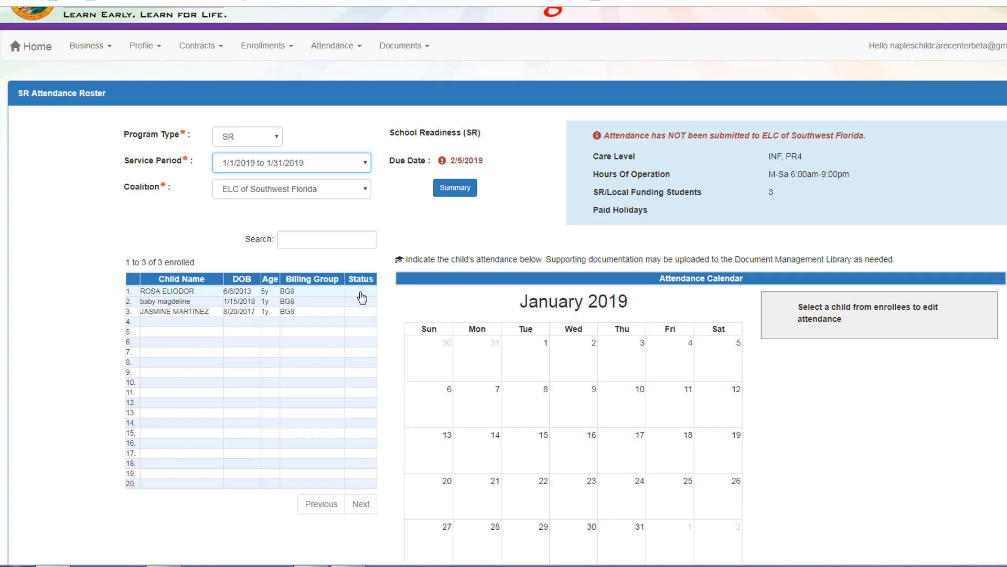
left_click(340, 244)
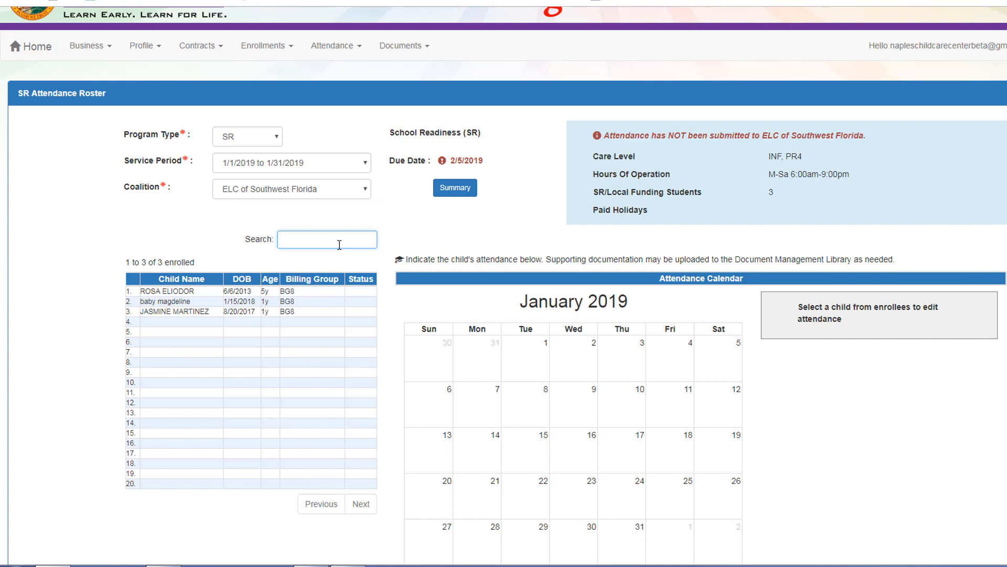
- Review the January 2019 attendance summary for all children, then close it
left_click(446, 195)
left_click(446, 194)
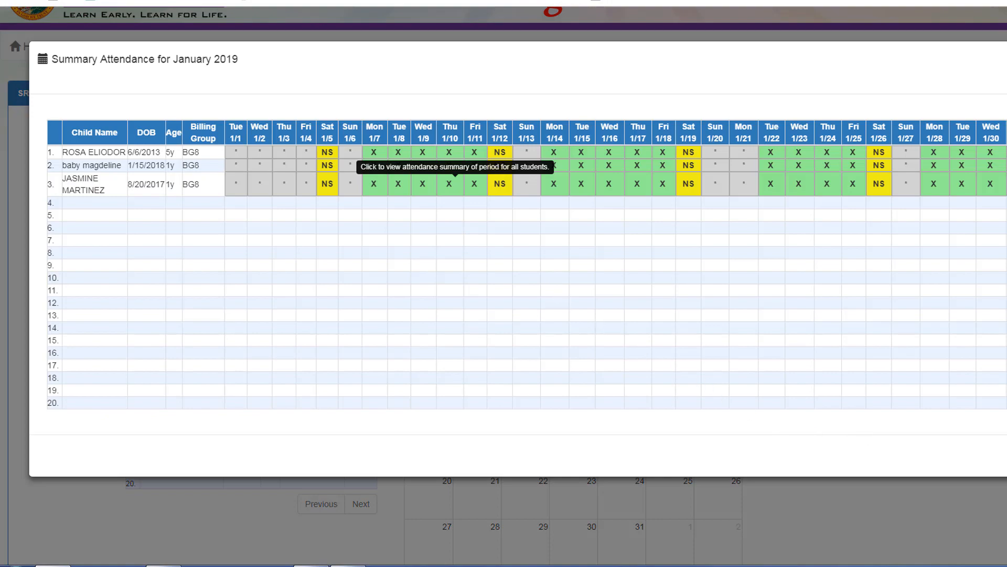
key("Escape")
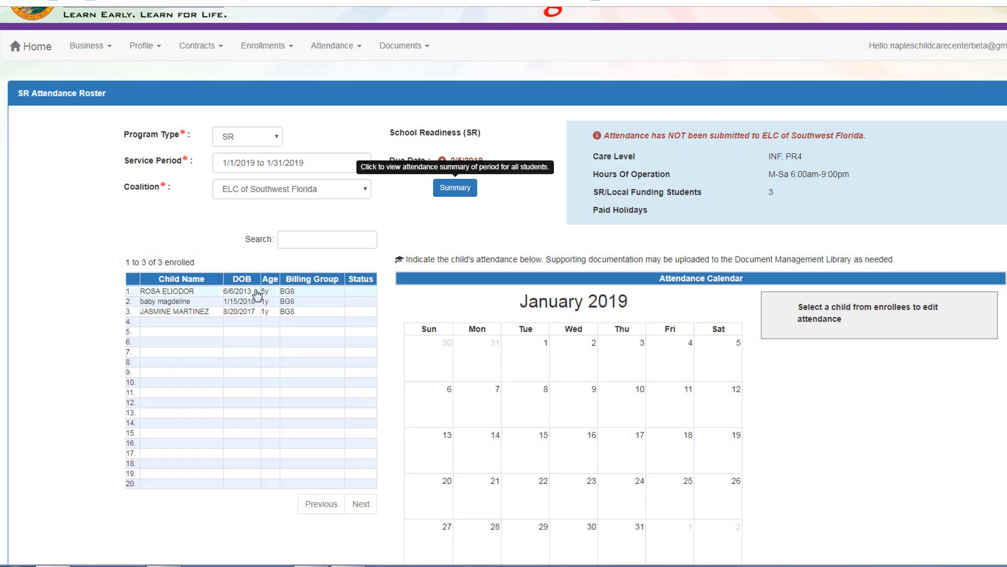
- Show the first child's January 2019 calendar: 18 present, 0 absent, 4 non-reimbursable days
left_click(257, 291)
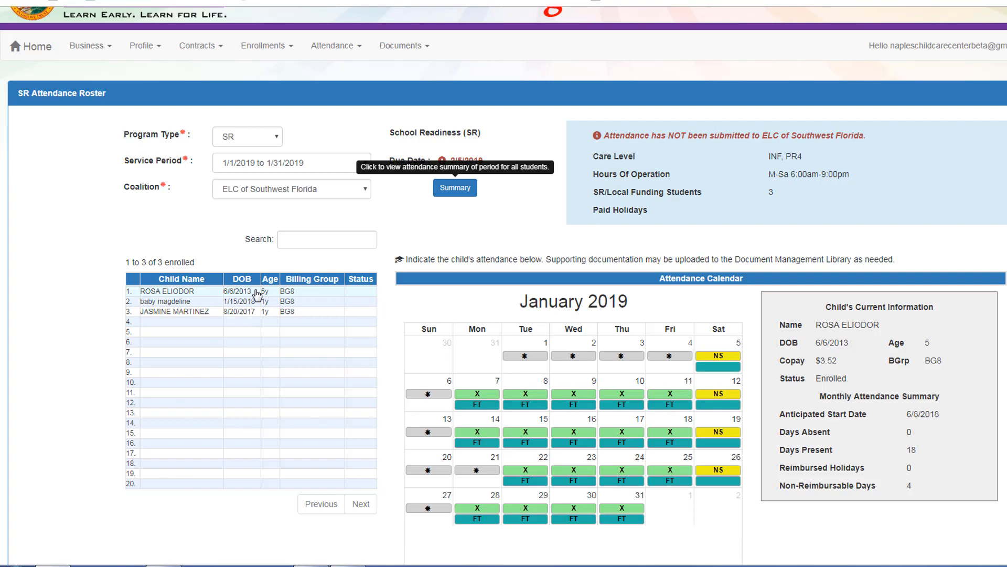
scroll(257, 294, "down", 1)
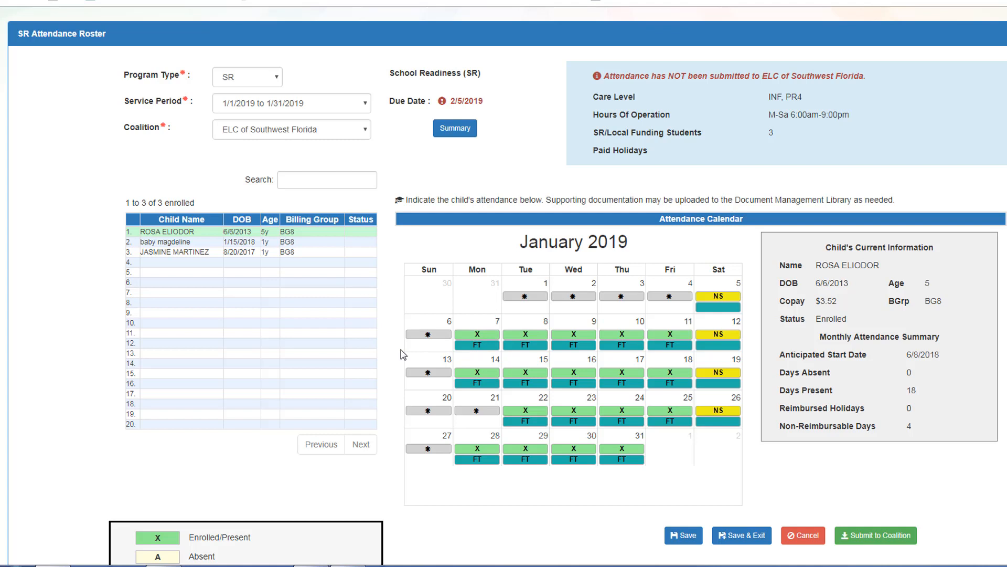
scroll(403, 354, "down", 1)
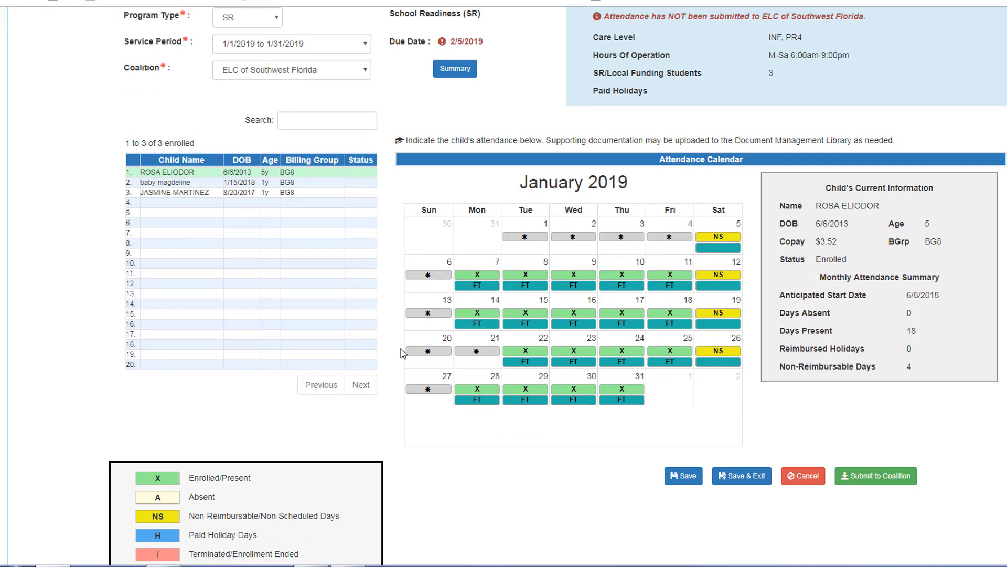
scroll(403, 352, "down", 1)
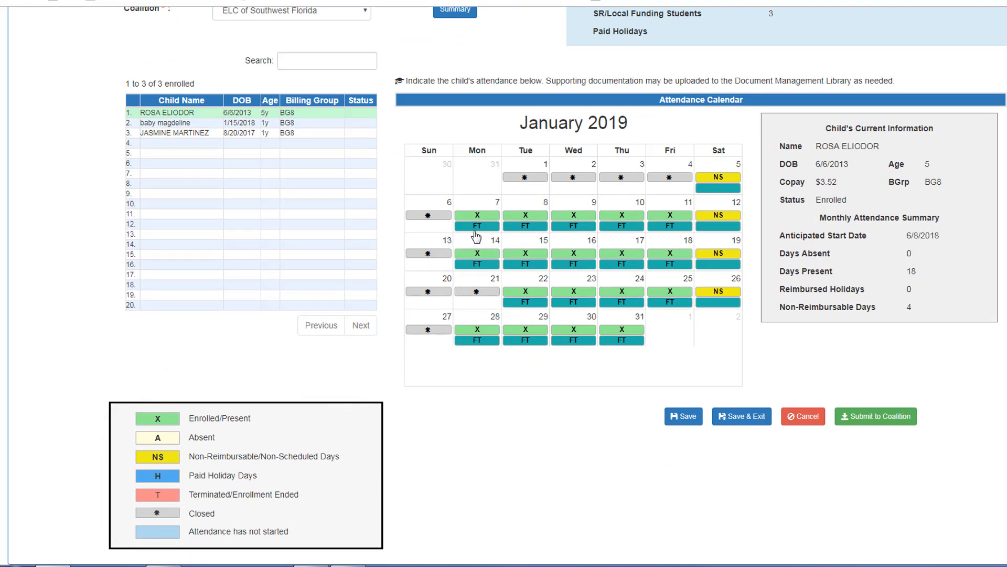
- Record a Child Illness absence on January 7 for the first child, leaving 17 present, 1 absent
left_click(477, 216)
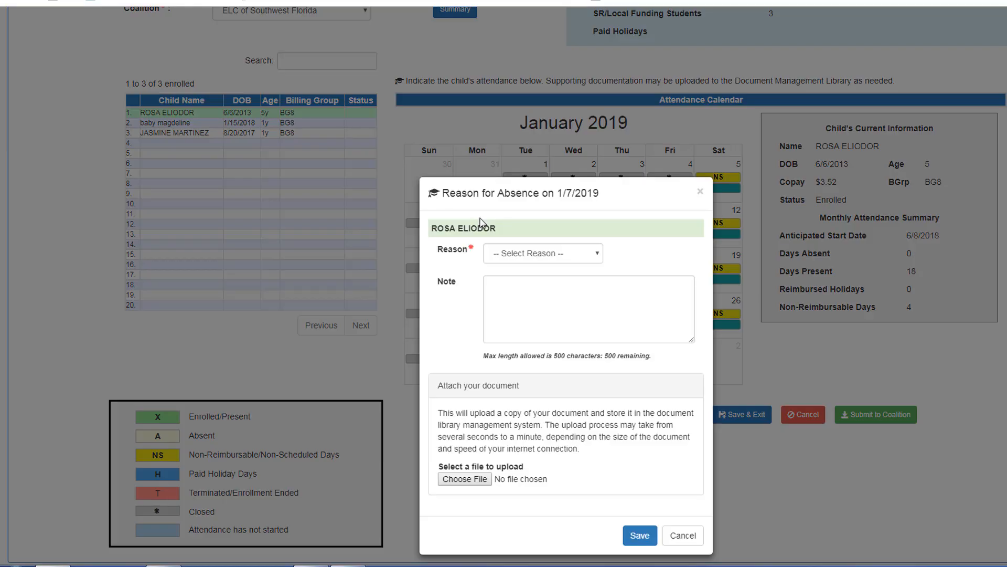
left_click(505, 255)
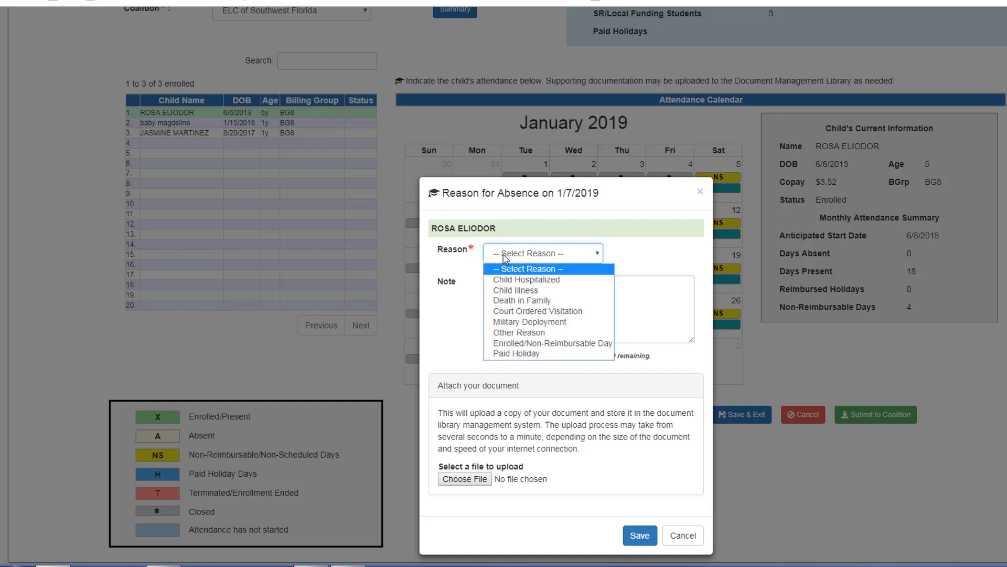
left_click(504, 290)
left_click(502, 288)
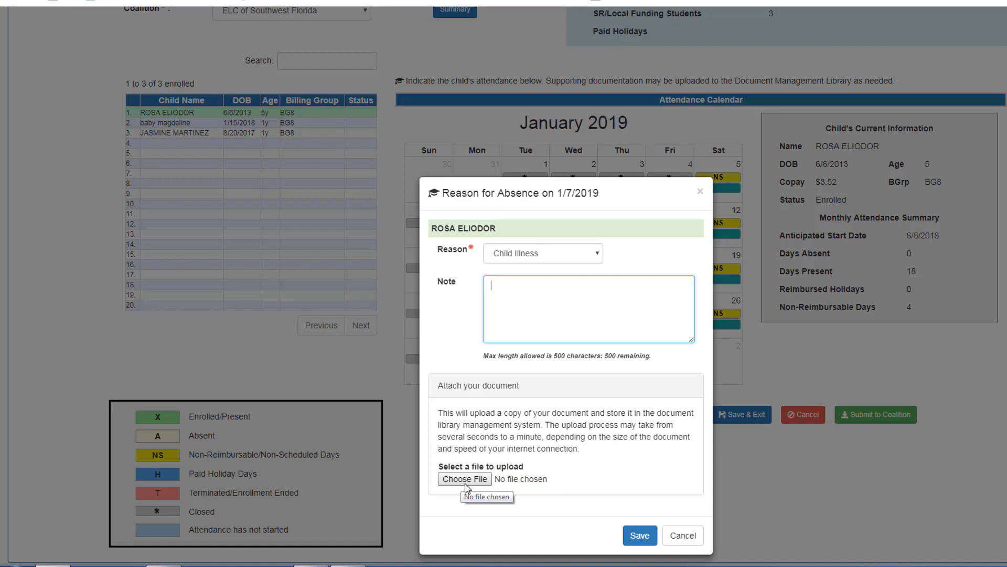
left_click(635, 536)
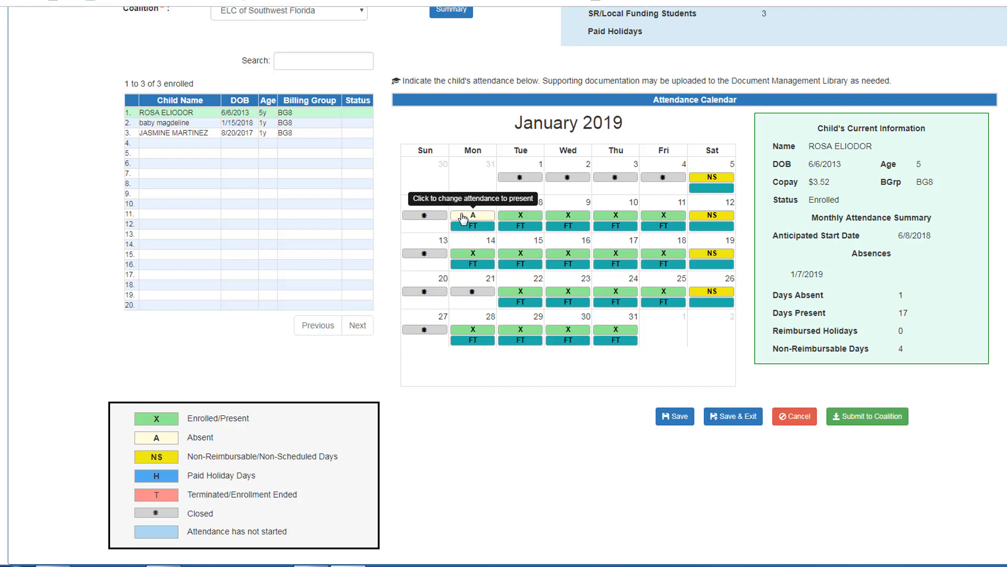
- Confirm reverting January 7 to present, restoring 18 present and 0 absent
left_click(463, 216)
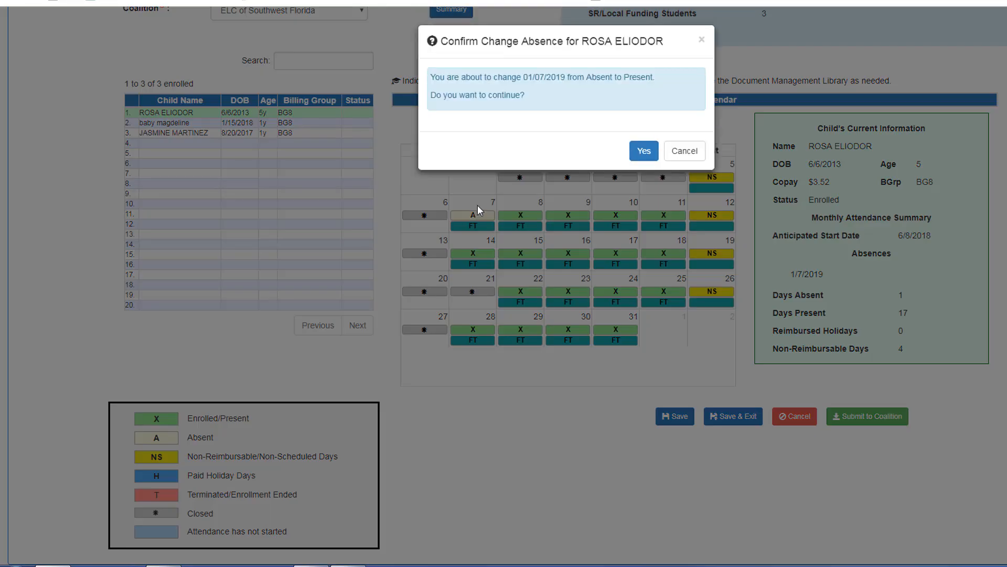
left_click(643, 152)
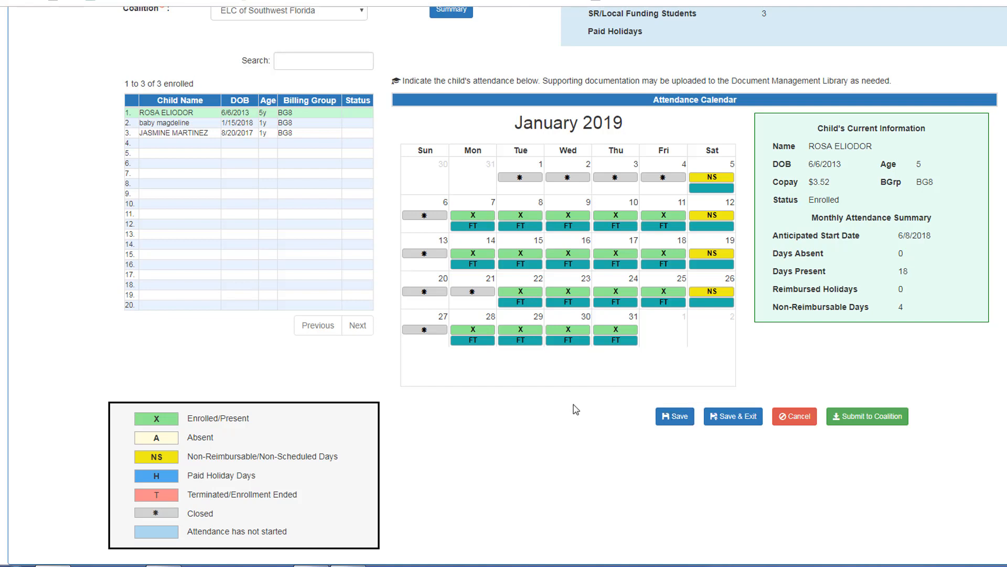
- Mark the first child absent on January 8 and January 9, both for Child Illness
left_click(507, 217)
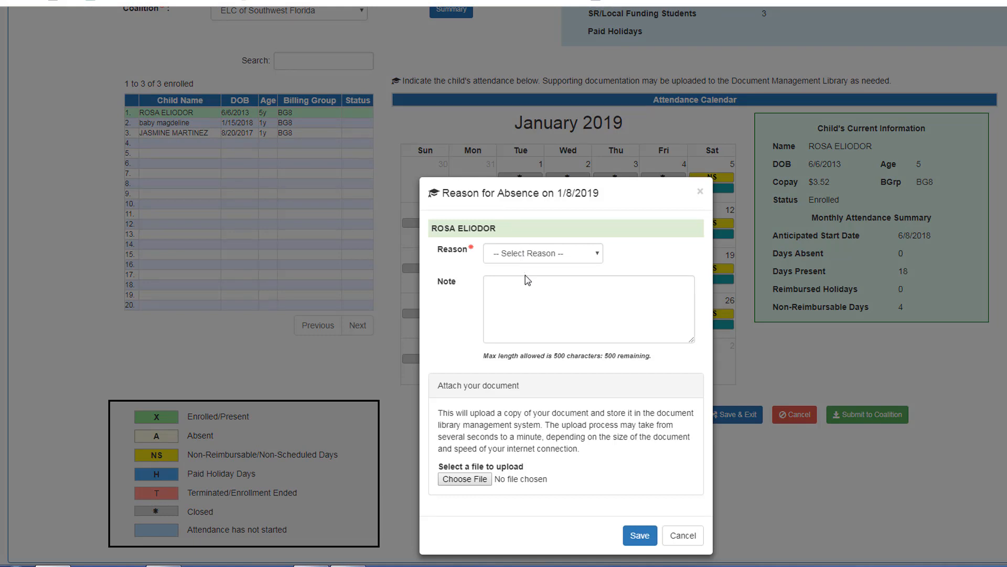
left_click(530, 257)
left_click(534, 288)
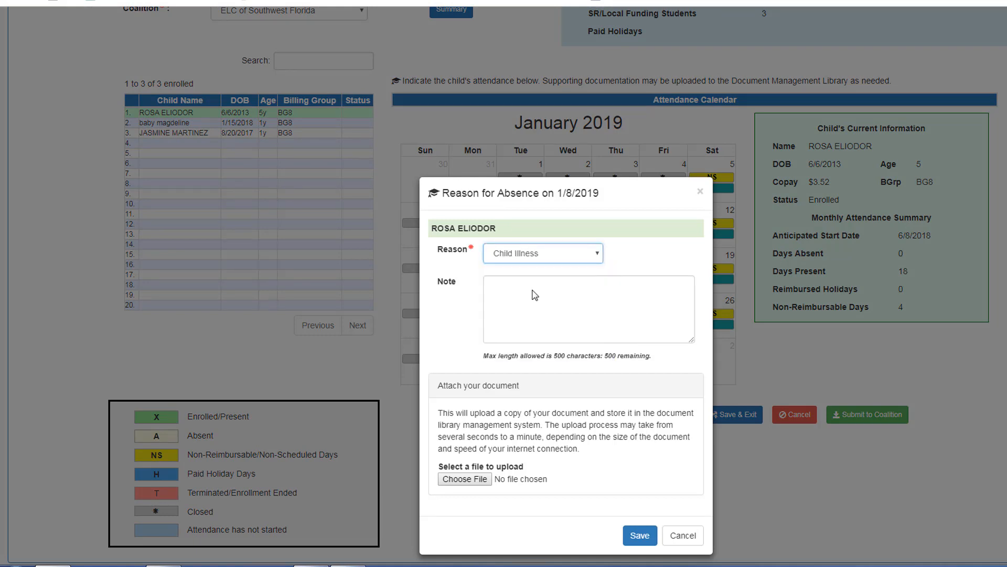
left_click(640, 535)
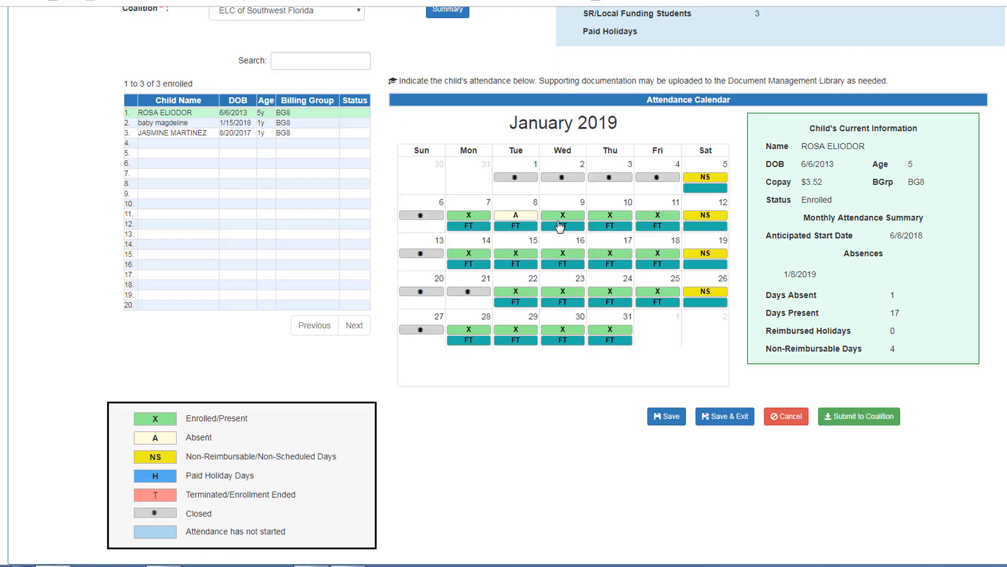
left_click(560, 226)
left_click(539, 257)
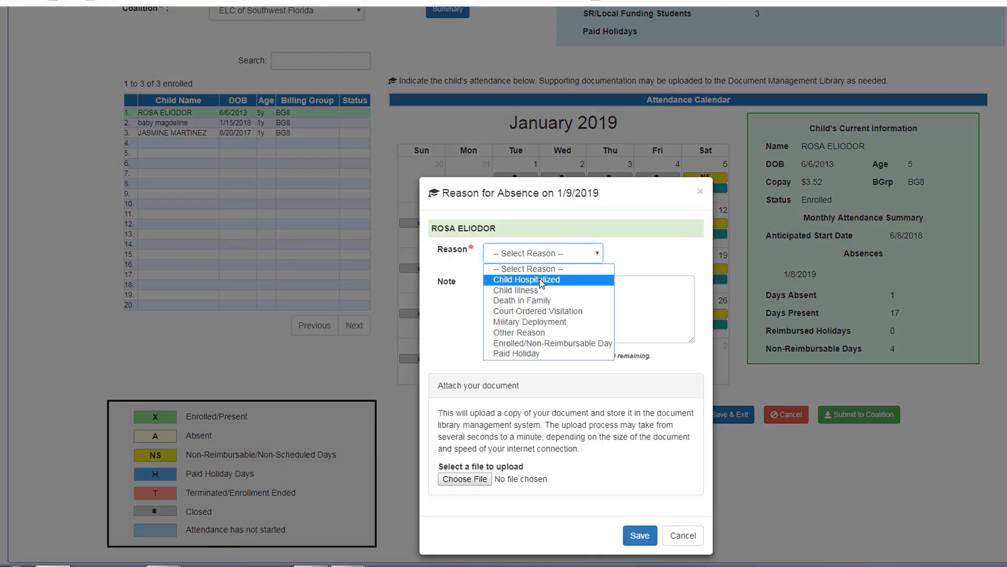
left_click(542, 290)
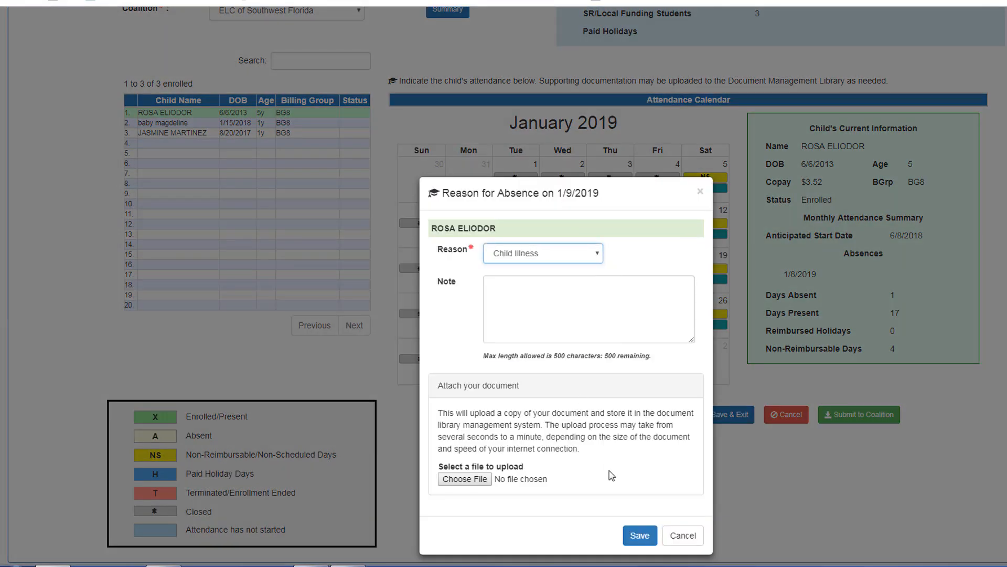
left_click(638, 535)
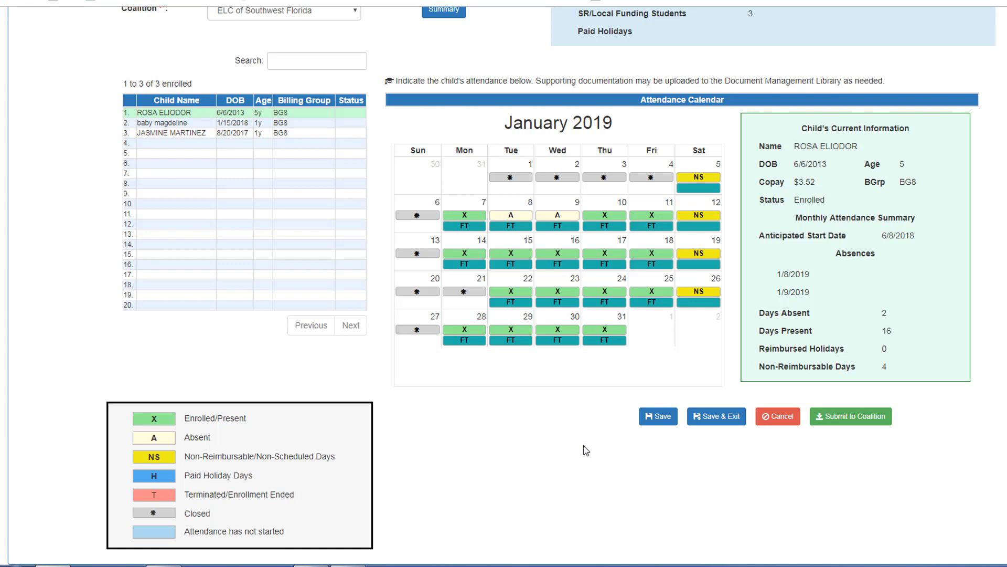
- Save the first child's attendance changes and move on to the second child
left_click(656, 423)
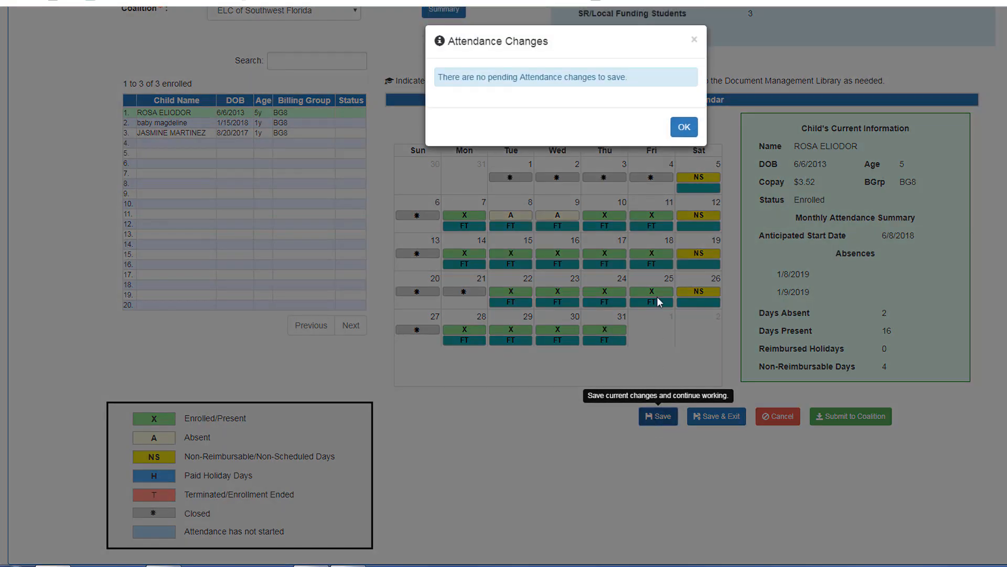
left_click(680, 128)
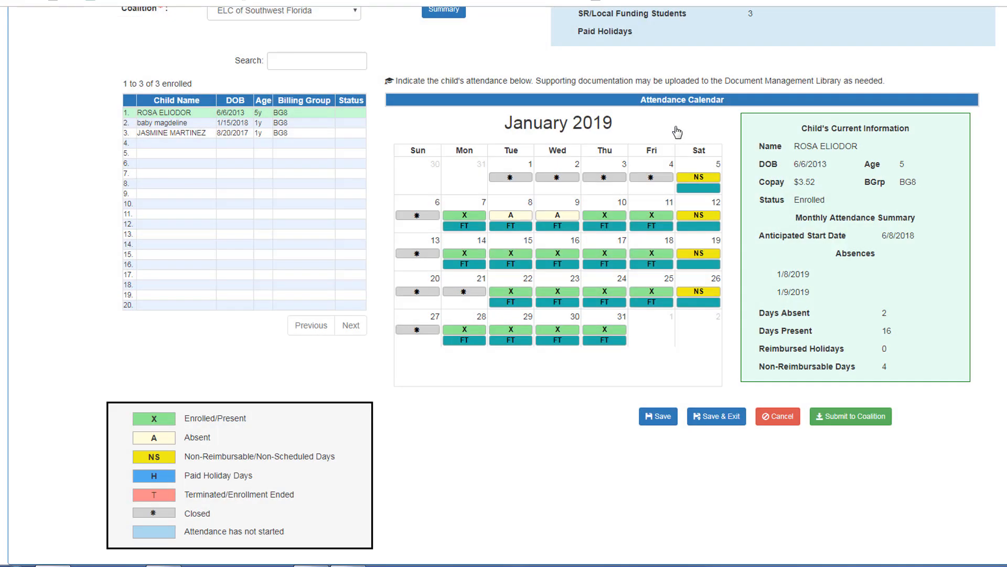
left_click(297, 123)
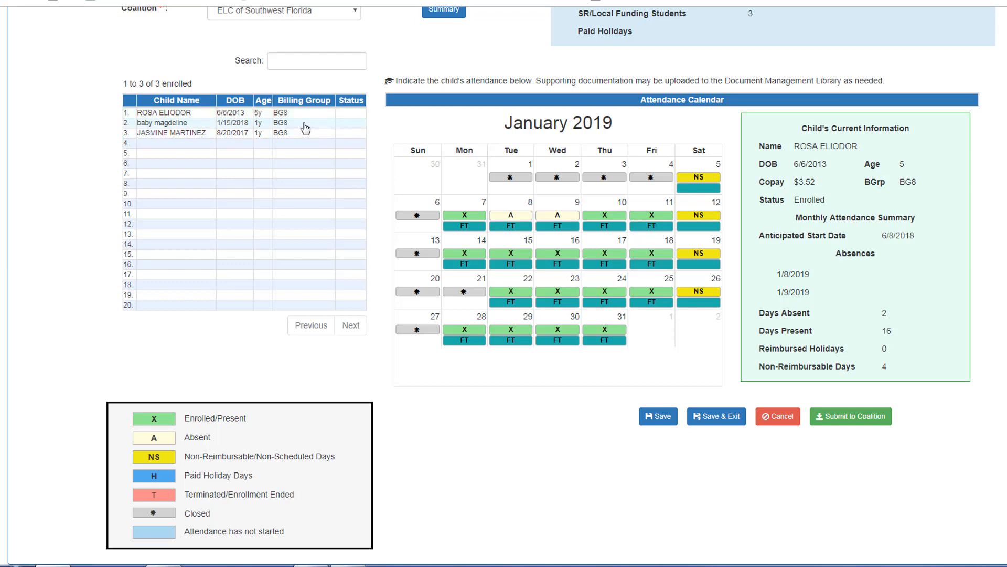
- Mark the second child absent on January 8 with reason Child Illness
left_click(511, 215)
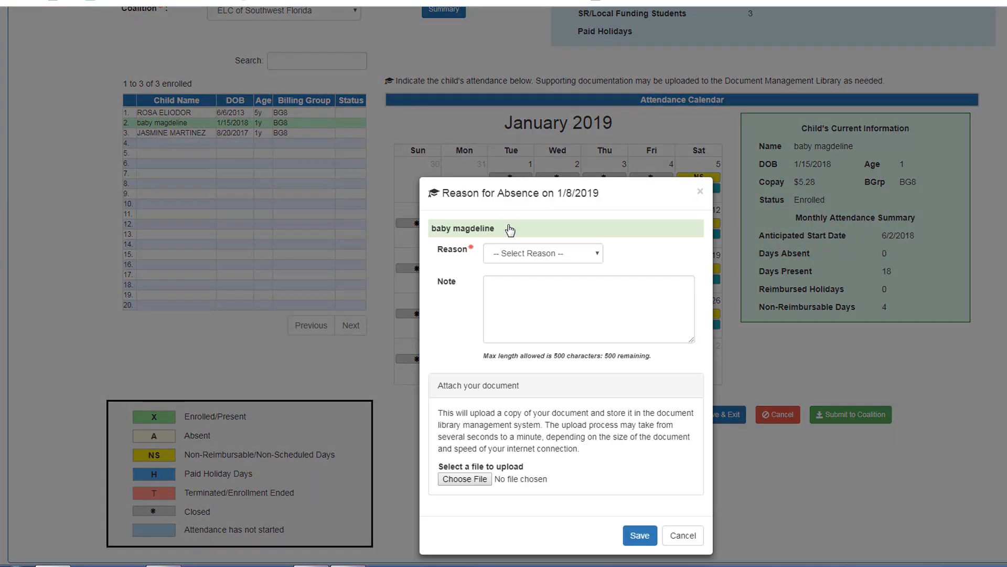
left_click(512, 256)
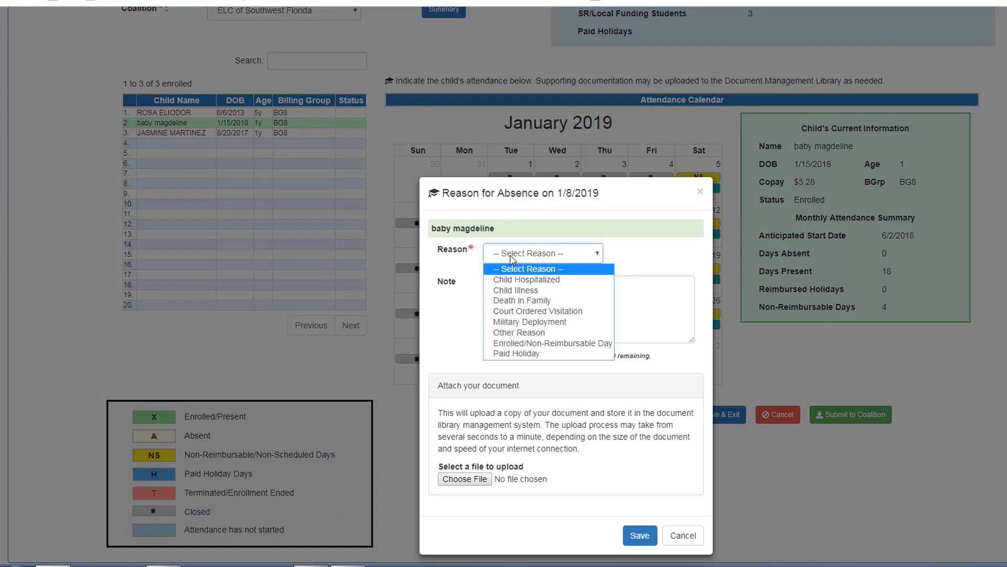
left_click(514, 290)
left_click(640, 535)
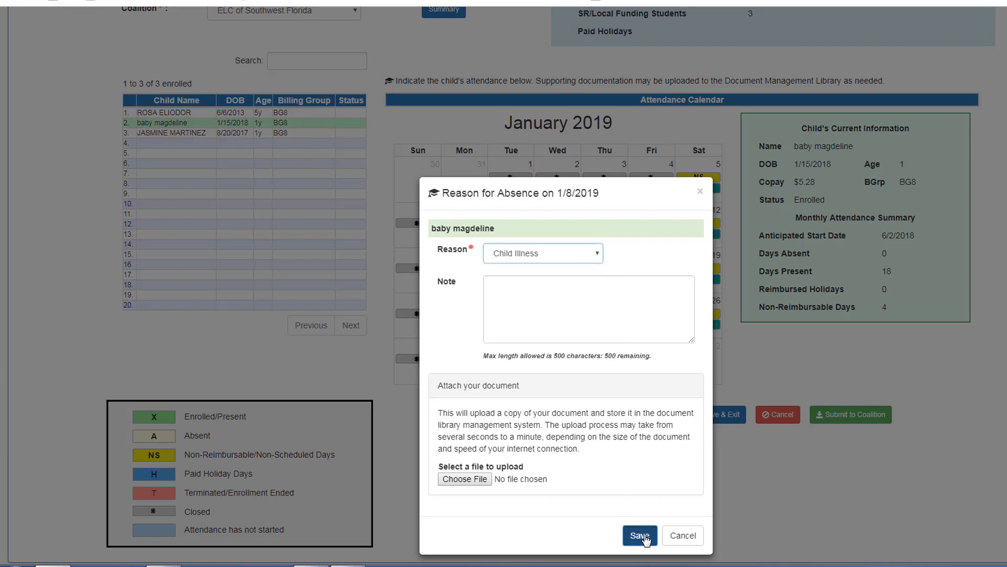
- Mark January 24 absent as Paid Holiday and save the second child's attendance
left_click(597, 292)
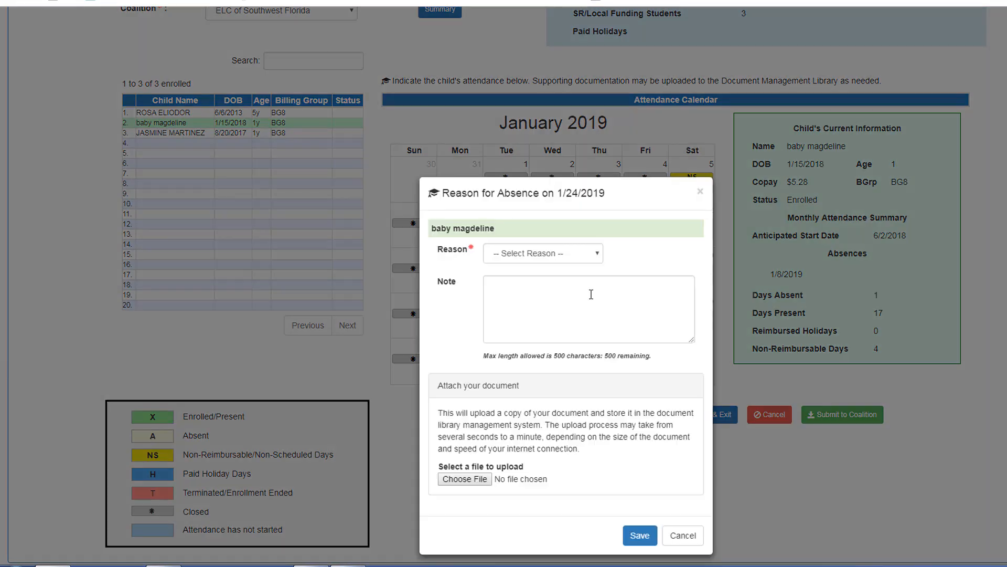
left_click(579, 254)
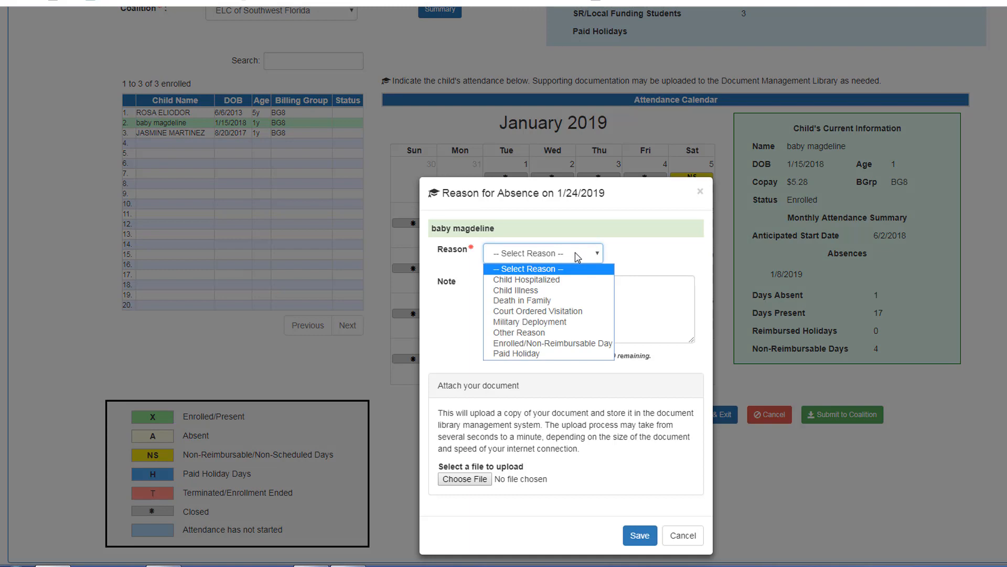
left_click(573, 353)
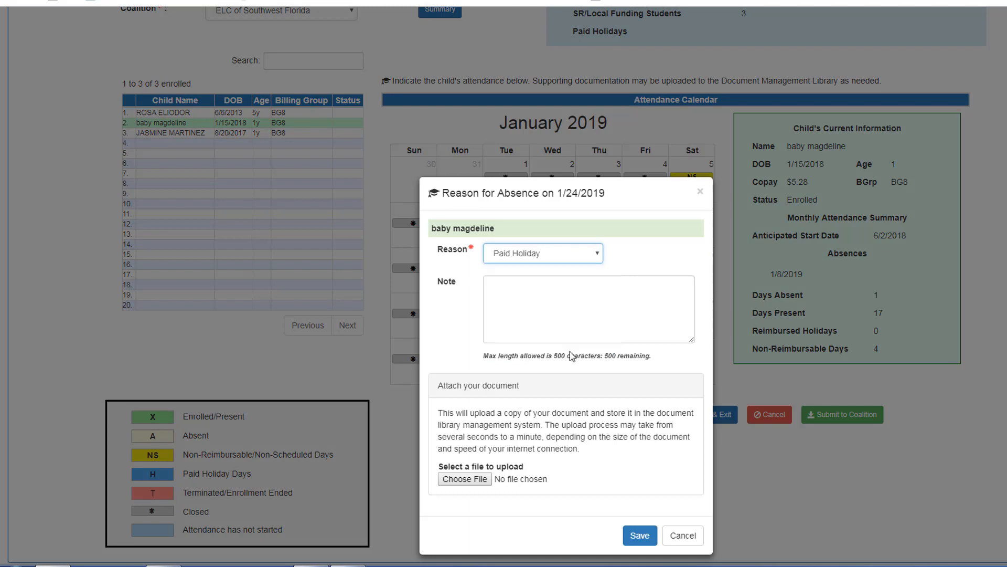
left_click(640, 533)
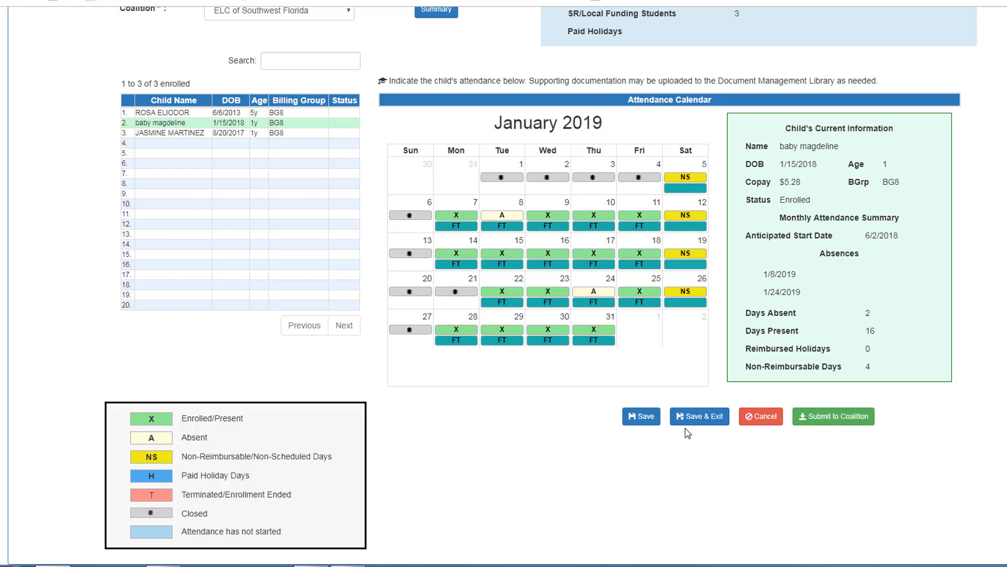
left_click(640, 419)
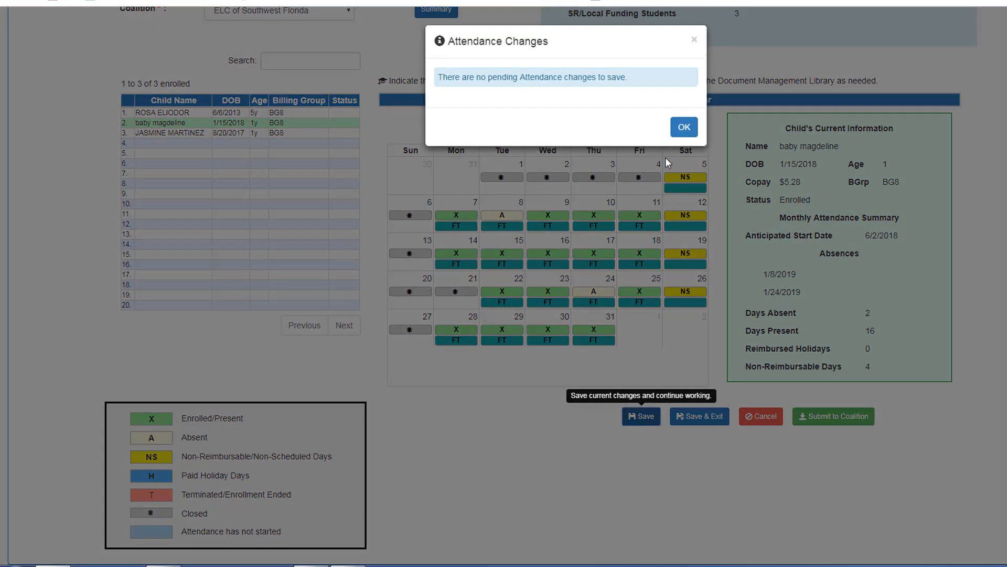
left_click(679, 129)
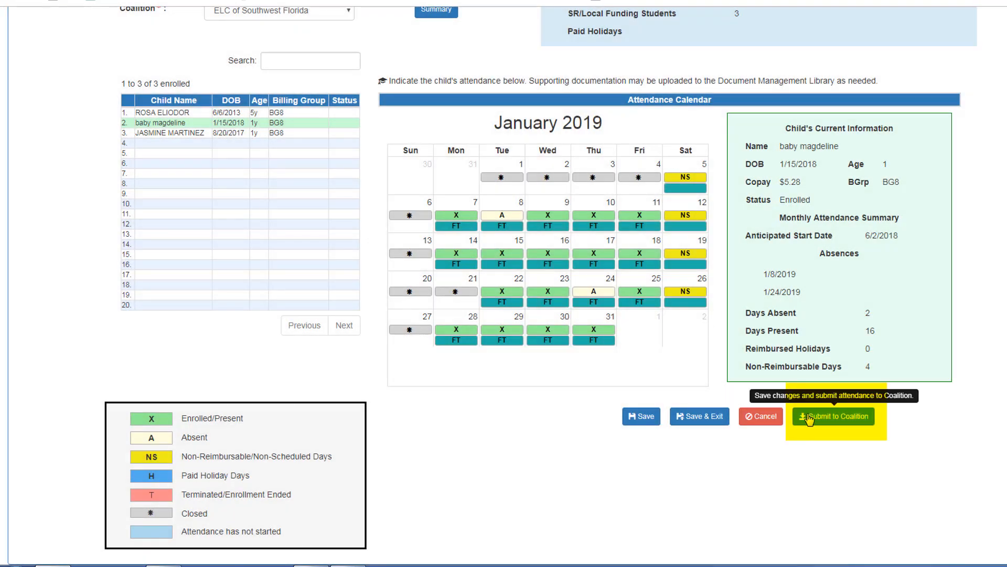
- Submit January 2019 attendance to the coalition, continuing past the late notice to Sign and Certify
left_click(810, 418)
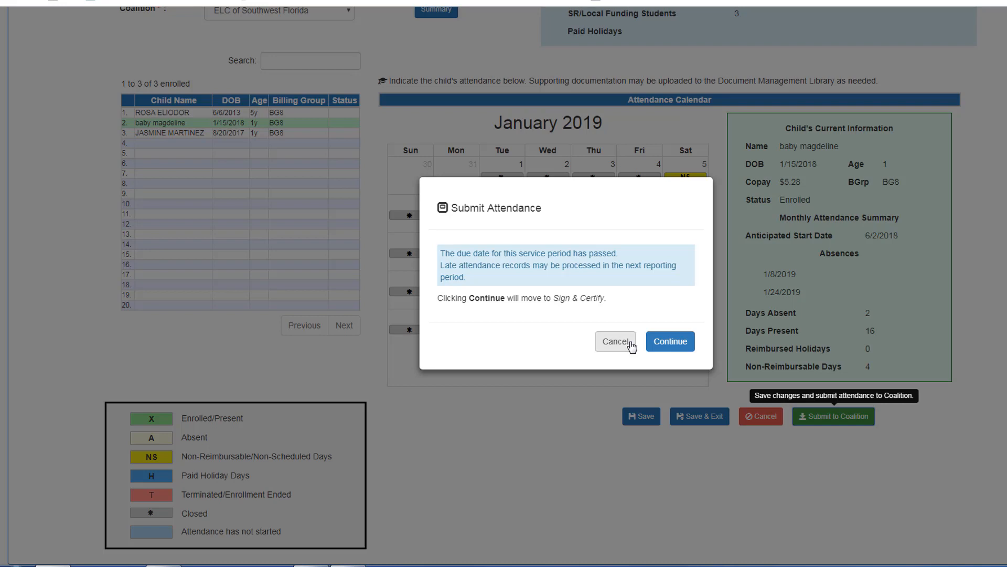
left_click(657, 346)
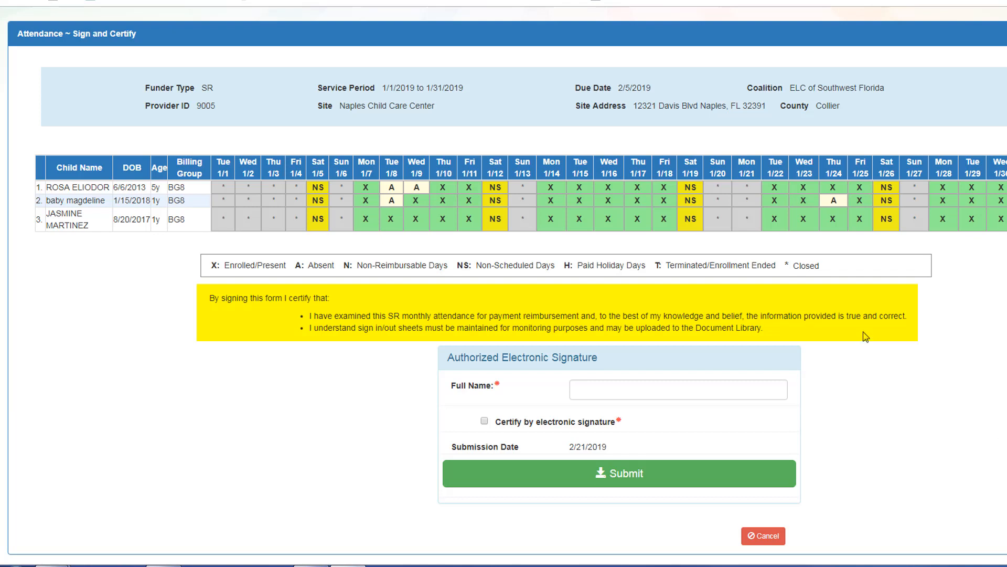
- Enter the signer's full name, certify by electronic signature, and submit the January attendance
left_click(640, 390)
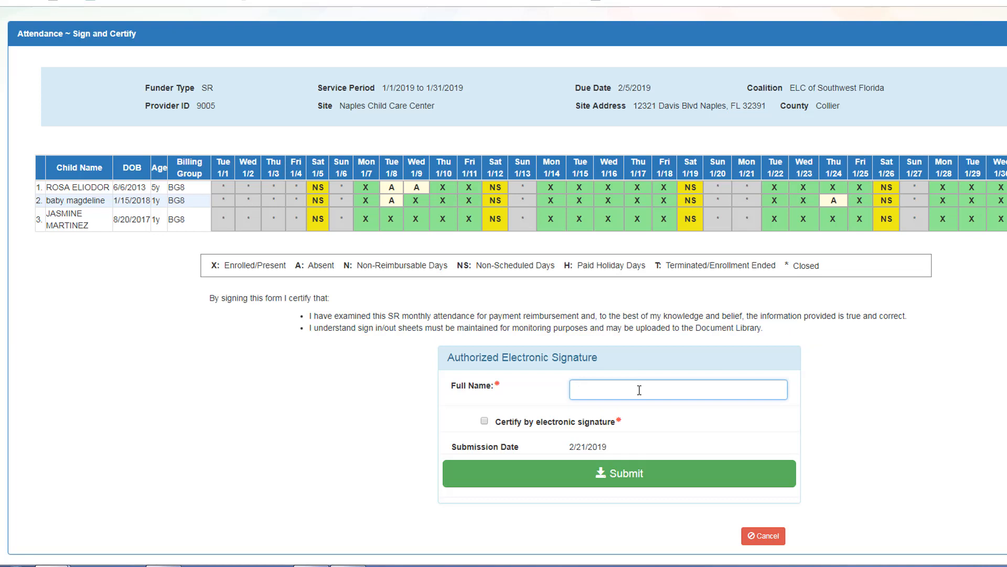
type("Susie Sunshine")
left_click(484, 423)
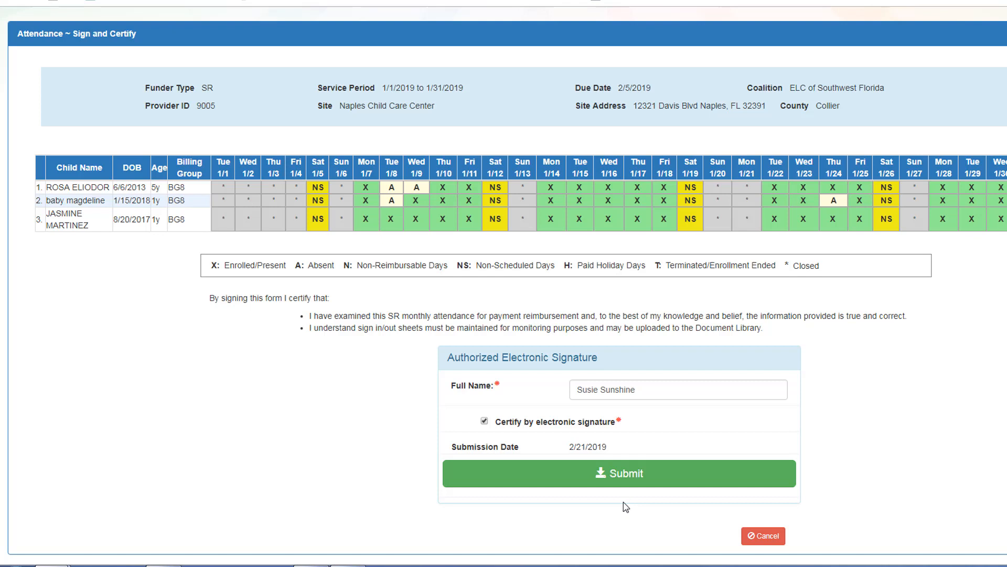
left_click(625, 475)
scroll(963, 441, "down", 1)
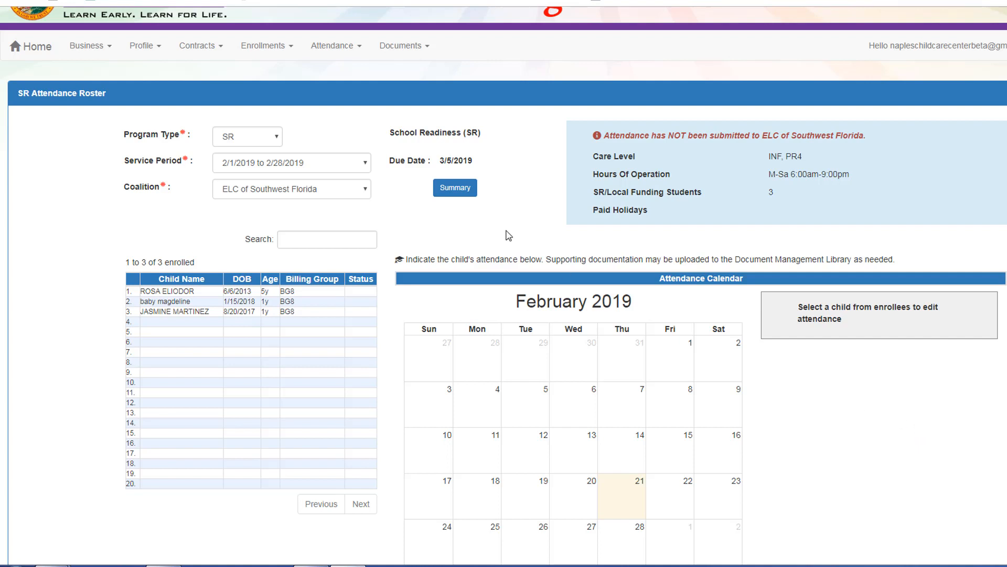
- Reselect the 1/1/2019 to 1/31/2019 period and verify all three children show SUB status
left_click(365, 167)
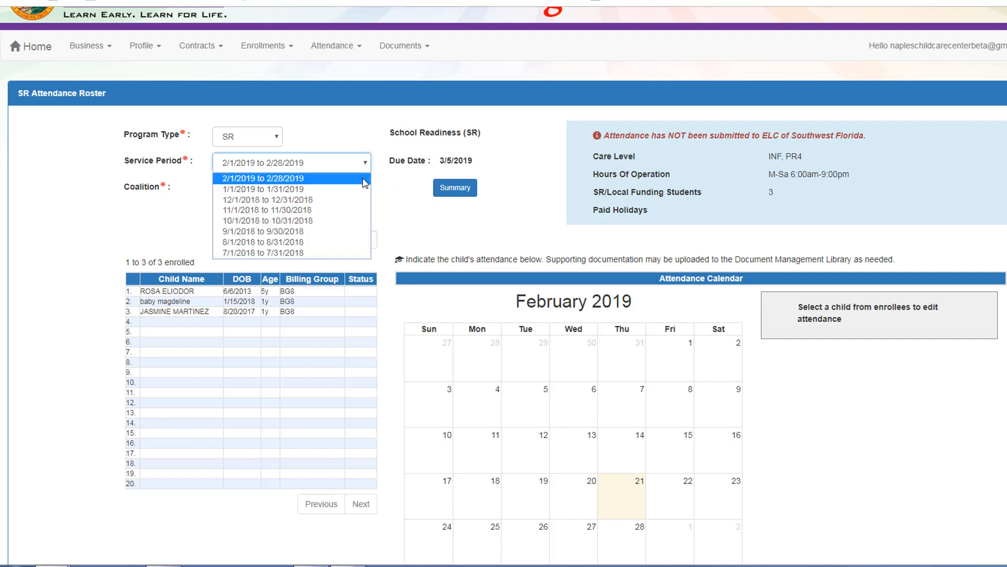
left_click(365, 191)
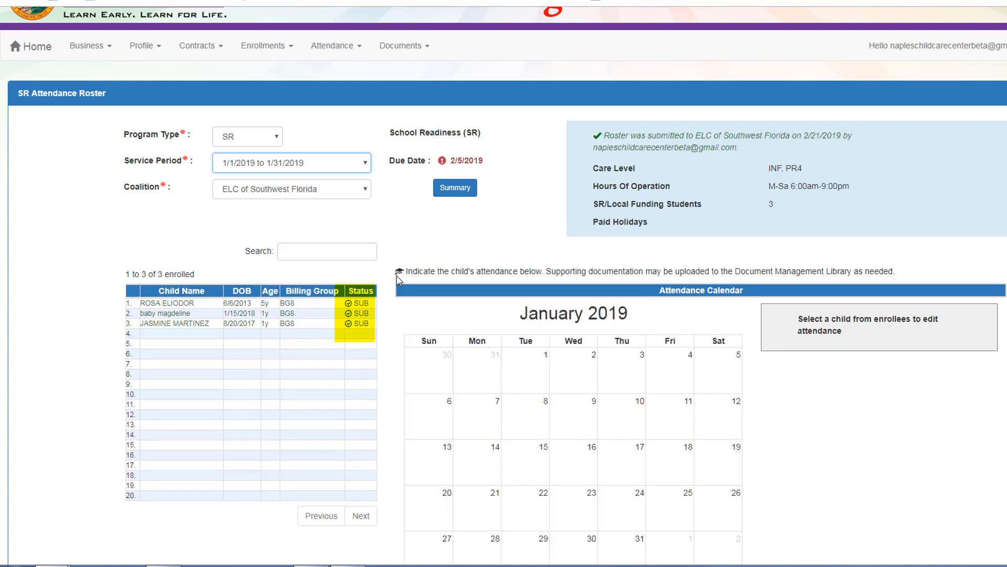
mouse_move(363, 318)
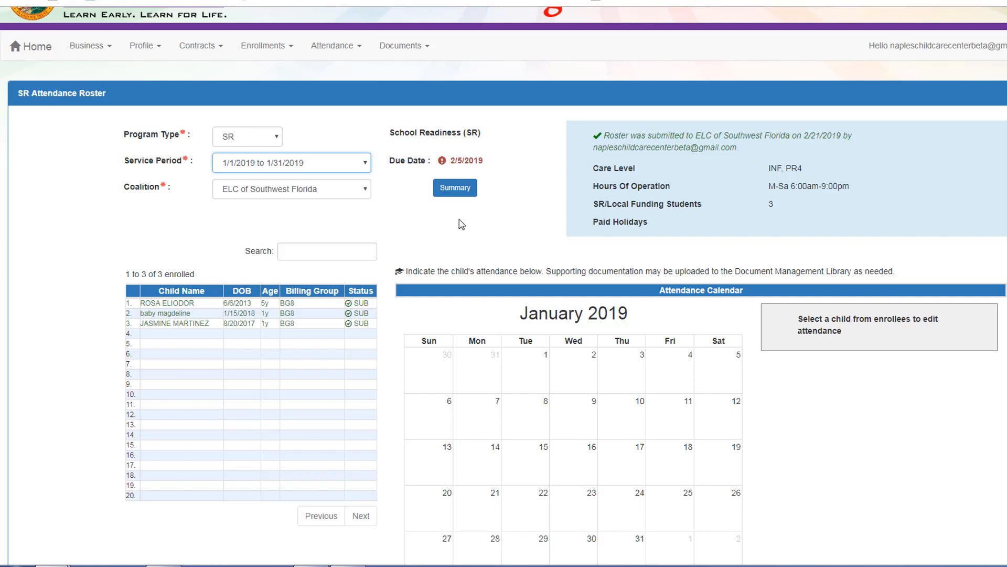
scroll(457, 220, "up", 2)
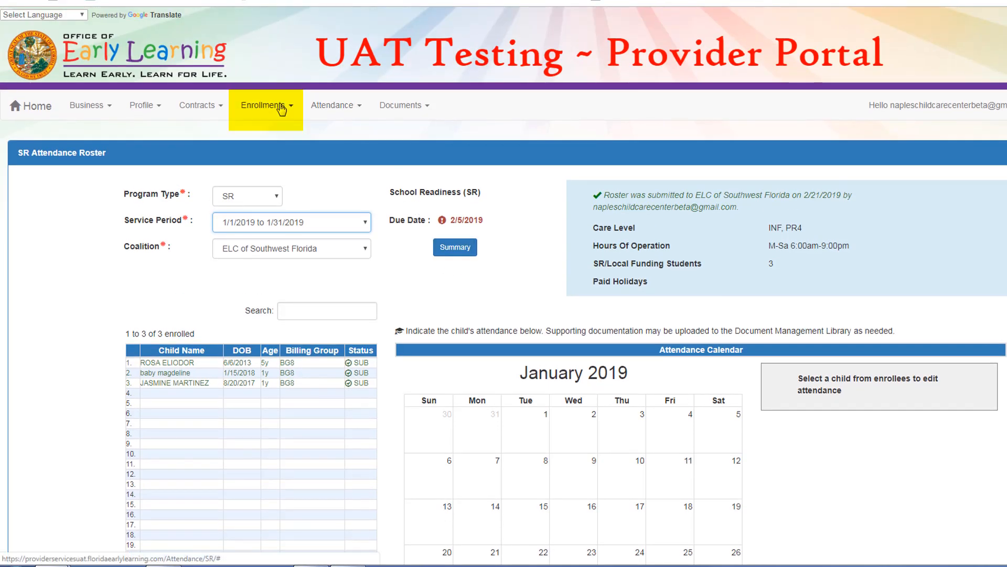
left_click(282, 107)
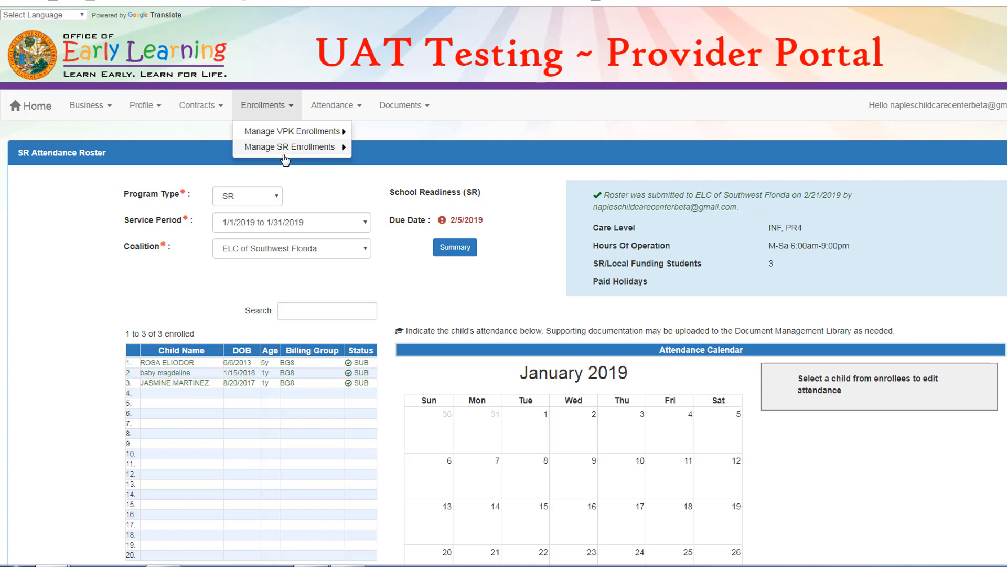
left_click(379, 181)
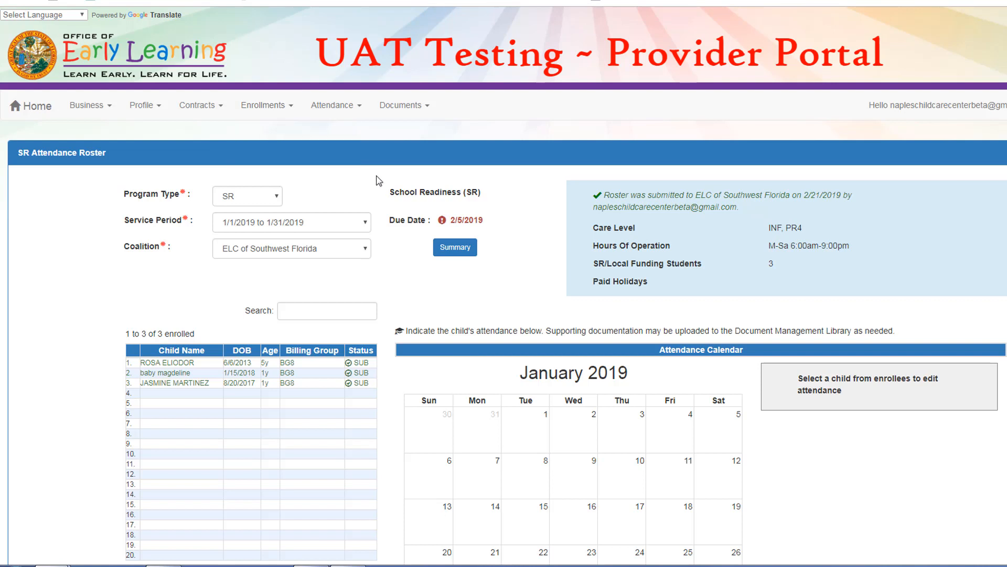